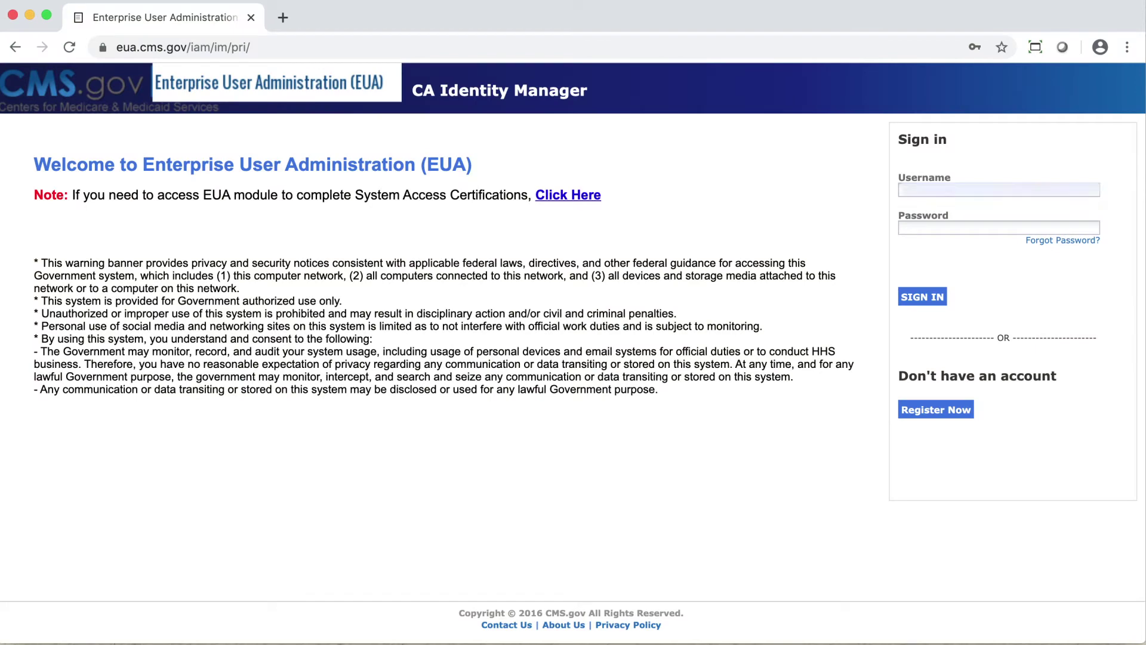
- Enter the username ABCD and move to the password field to sign in
text(AB)
text(CD)
key(Tab)
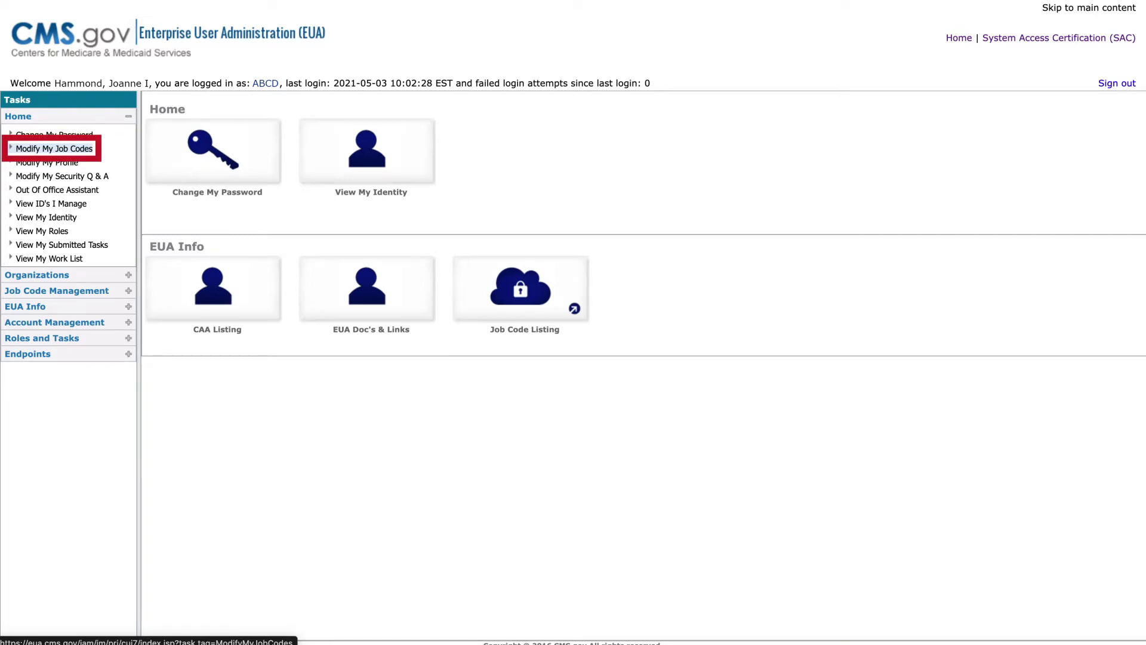
- Start Modify My Job Codes and tick the confirmation acknowledging the modification terms
click(53, 150)
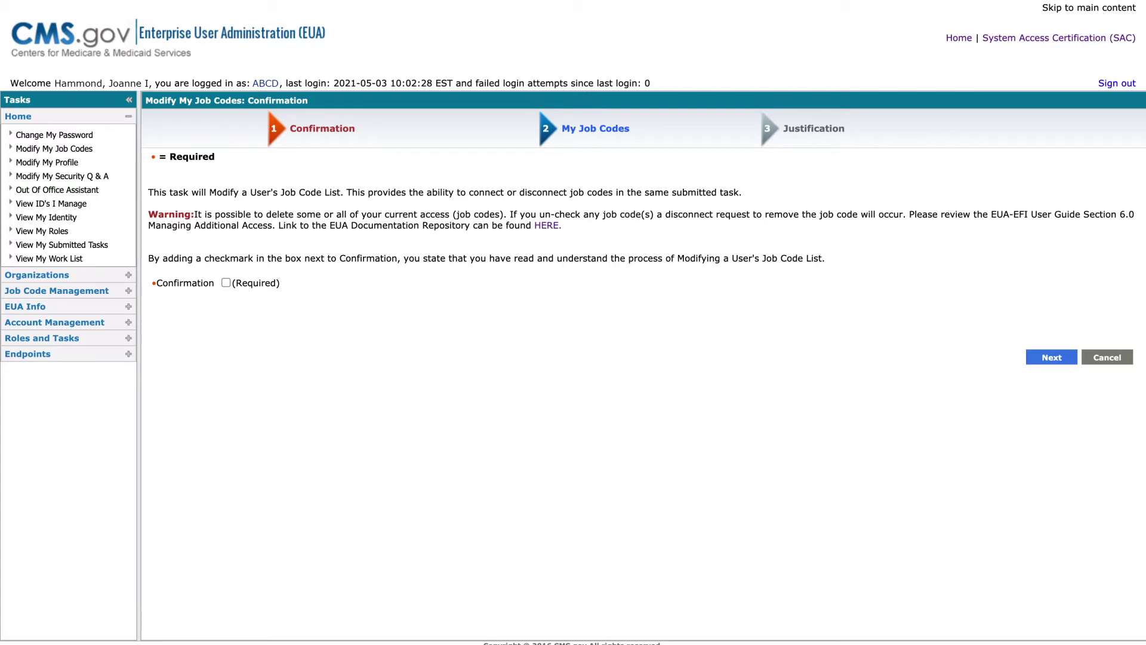
click(226, 284)
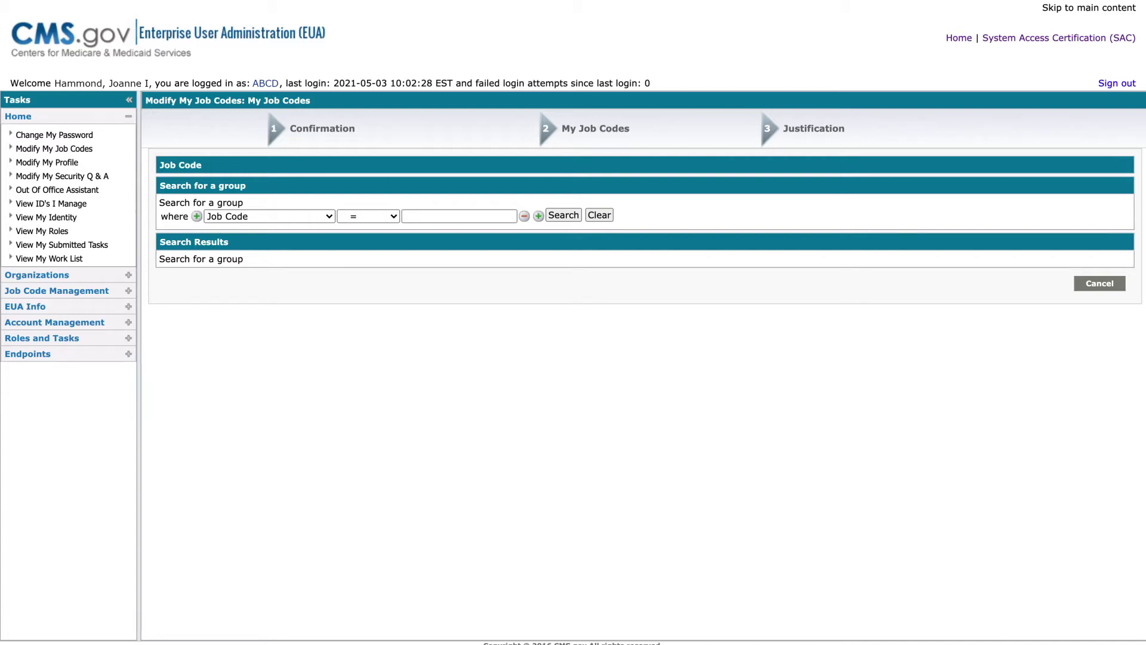
- Search job codes that contain 'vpn', returning 27 VPN job codes
click(368, 217)
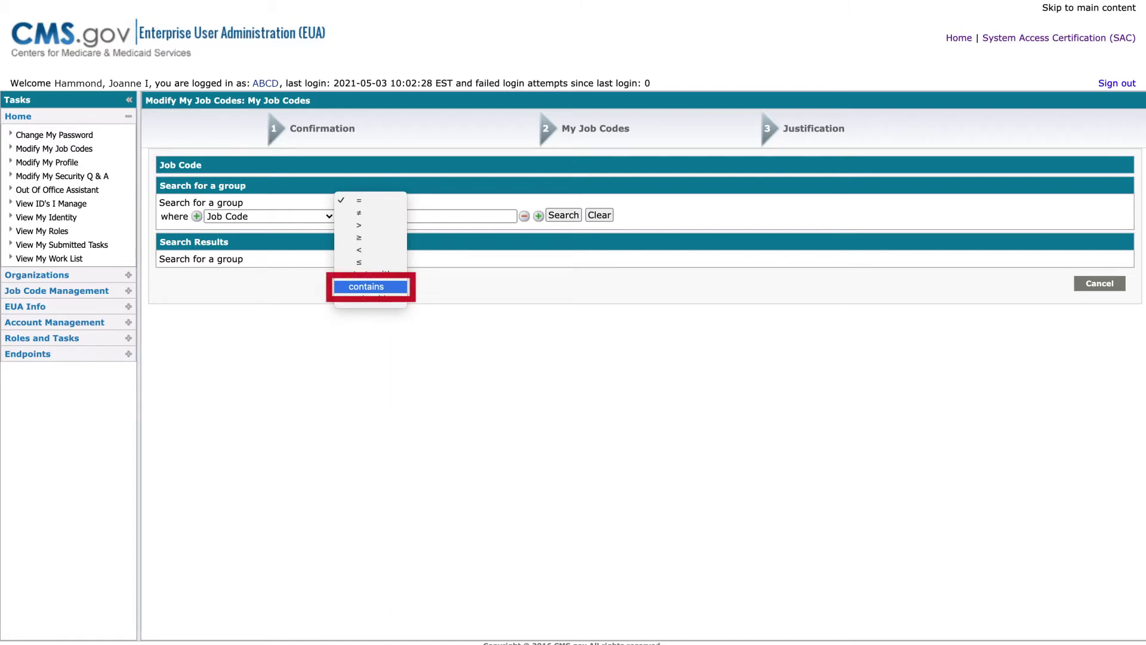
key(Return)
text(vpn)
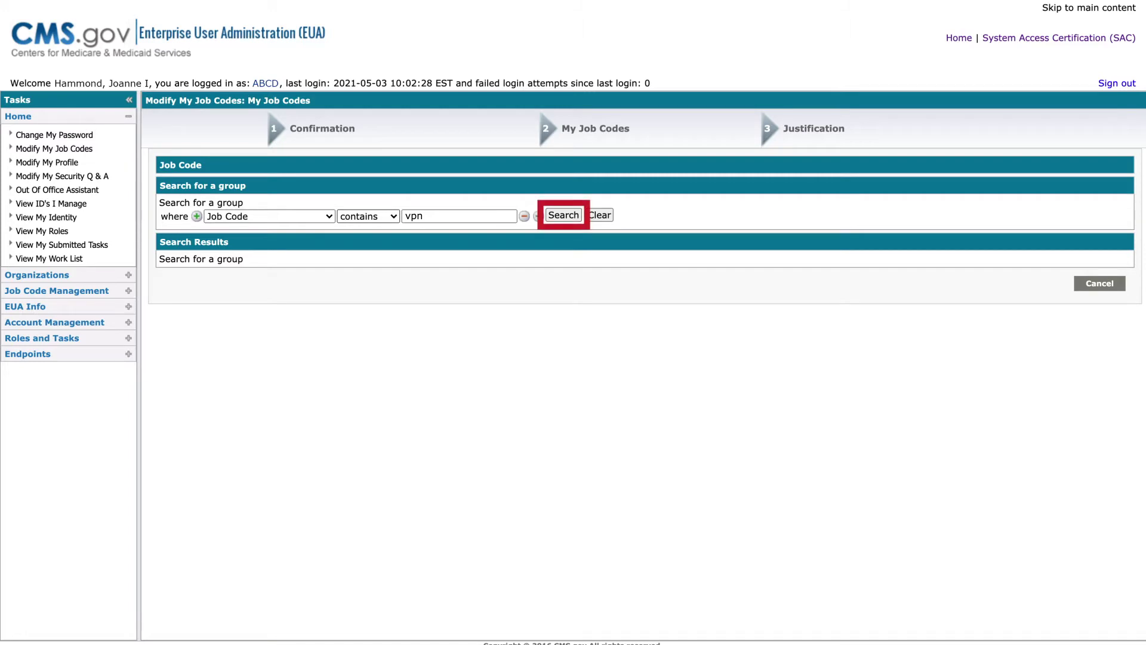
key(Return)
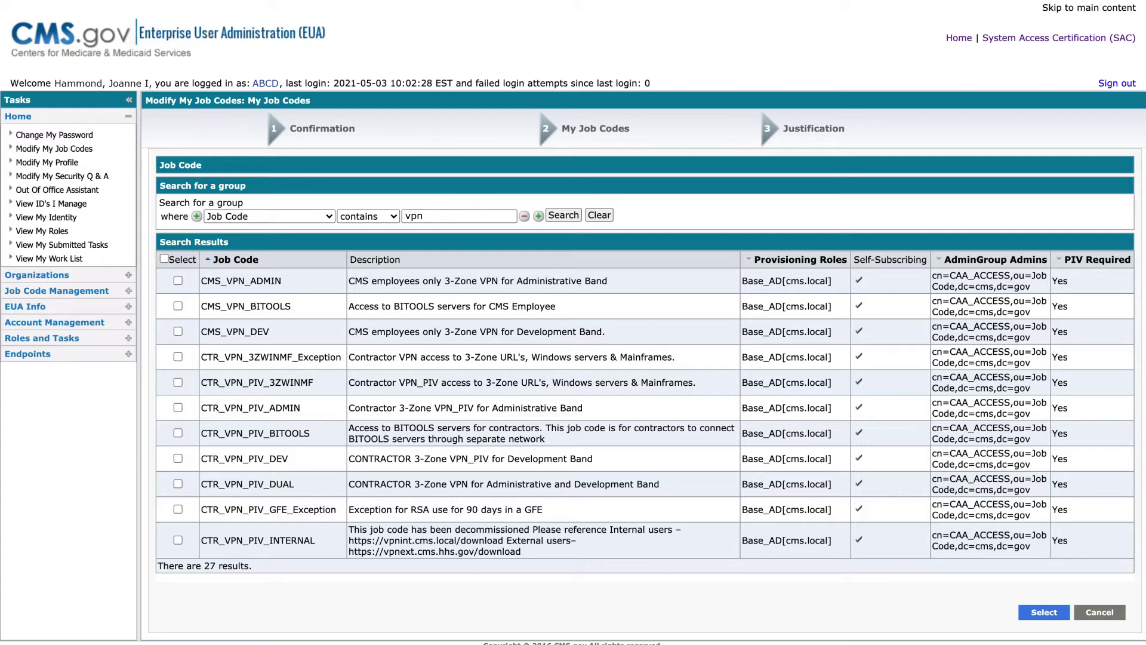
- Select the CTR_VPN_PIV_3ZWINMF job code from the search results
click(178, 383)
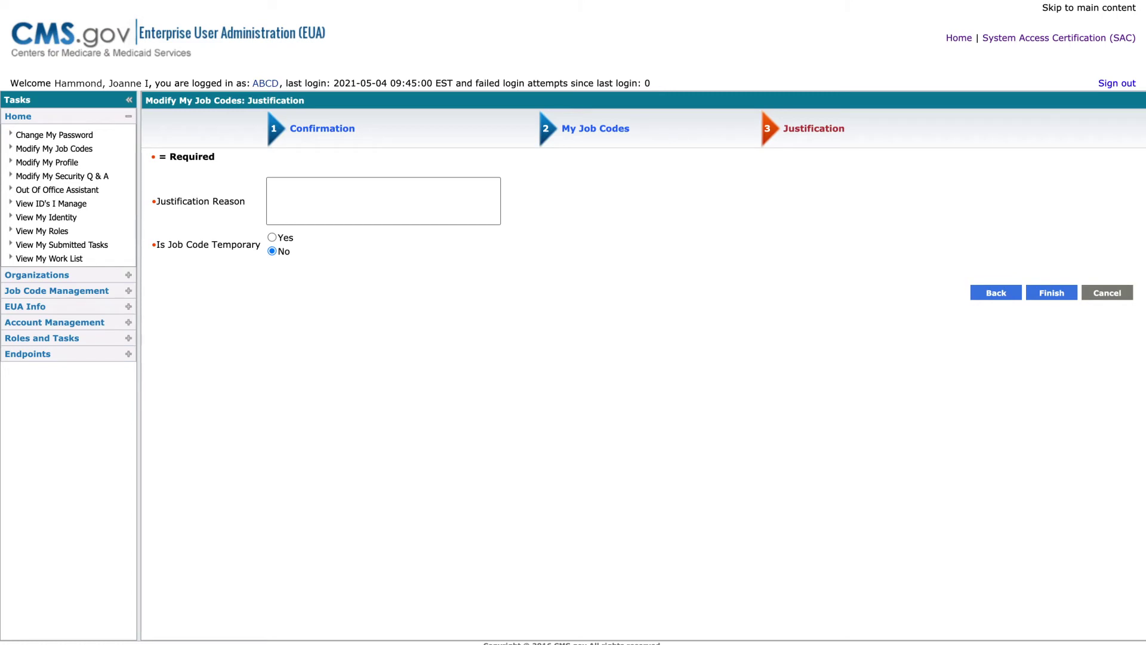
- Enter a justification requesting CTR_VPN_PIV_3ZWINMF for CMS VPN access as a contractor
text(Requesting the CTR_VPN_PIV_ 3ZWIN)
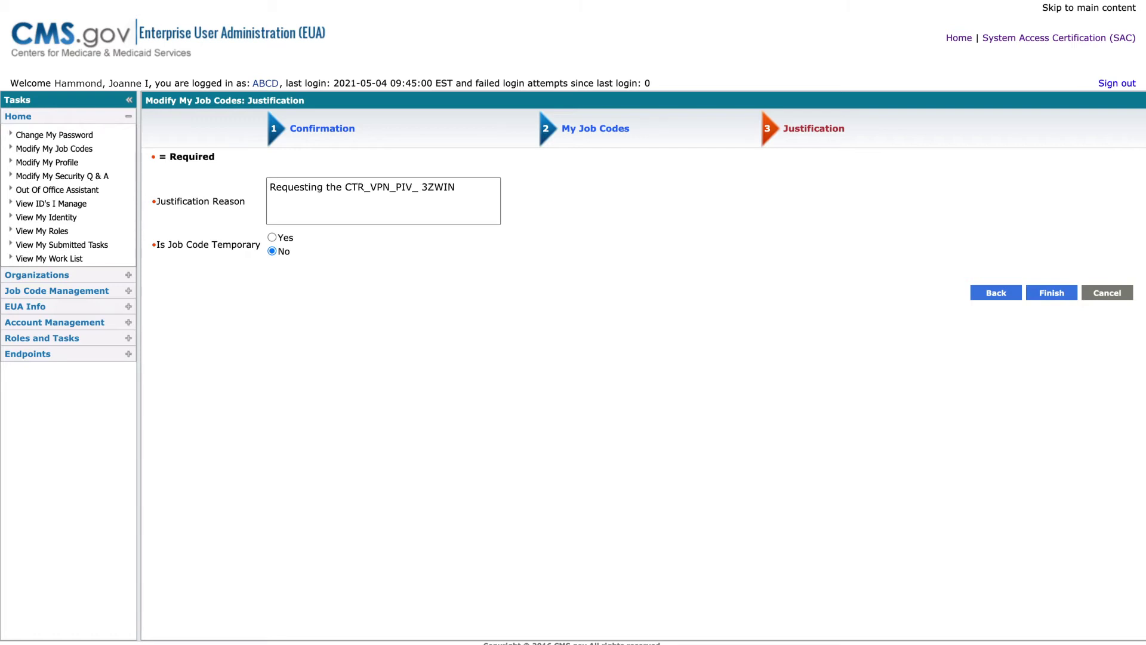
text(MF job code so that I may have access to the CMS VPN in order to perform my job duties as a contractor.)
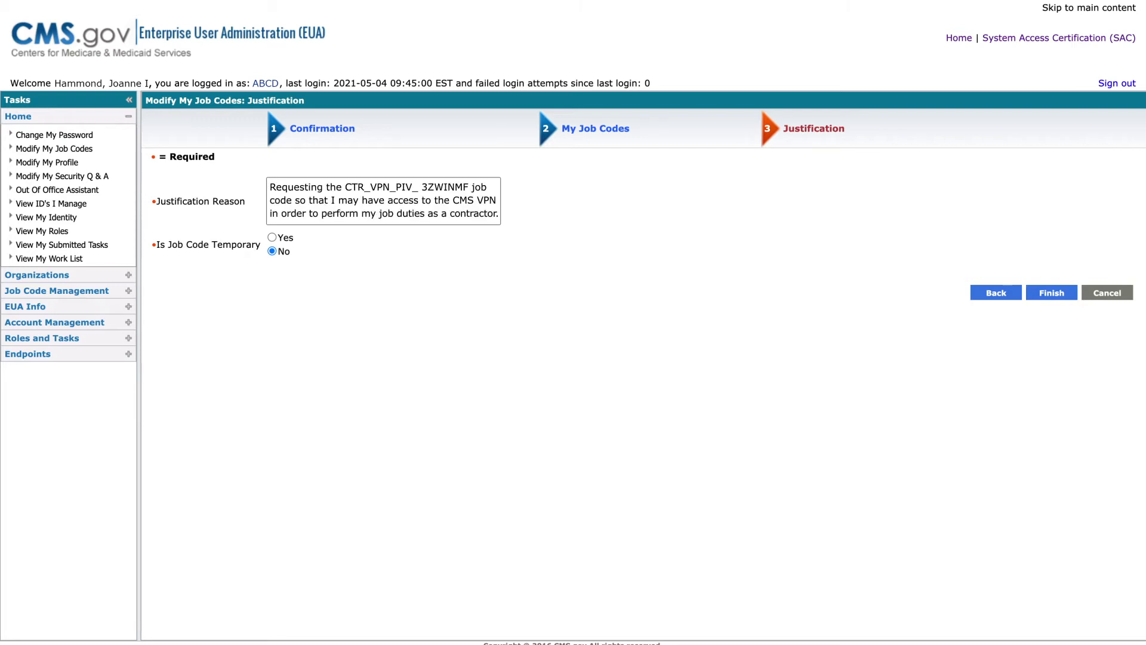